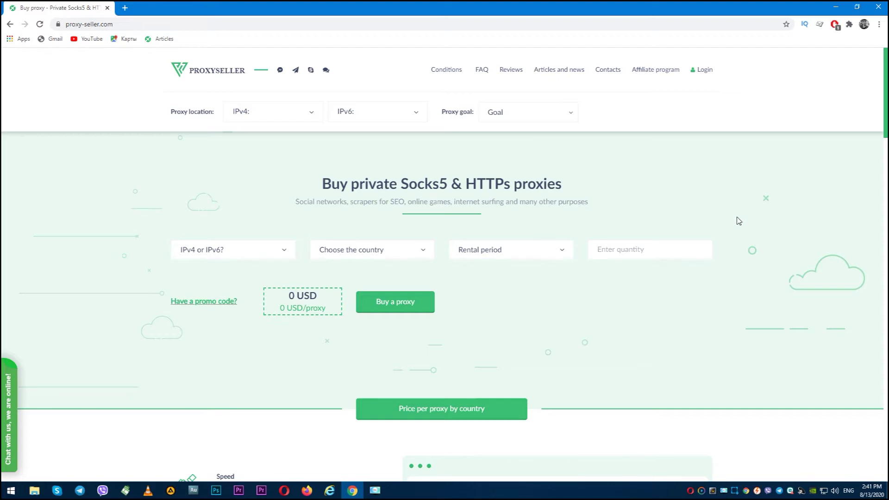
Step: Open ProxySeller's Articles blog in Chrome, showing the How to set up proxy guides
{"action": "left_click", "coordinate": [739, 220]}
{"action": "middle_click", "coordinate": [736, 216]}
{"action": "scroll", "coordinate": [743, 237], "scroll_direction": "down", "scroll_amount": 2}
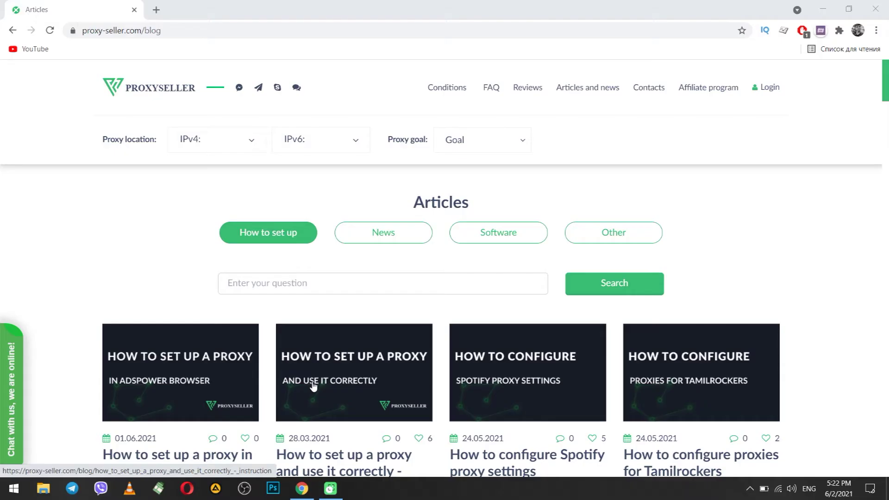
Step: Go via Settings, Update & Security, Windows Security and Firewall & network protection to Advanced settings
{"action": "left_click", "coordinate": [314, 387]}
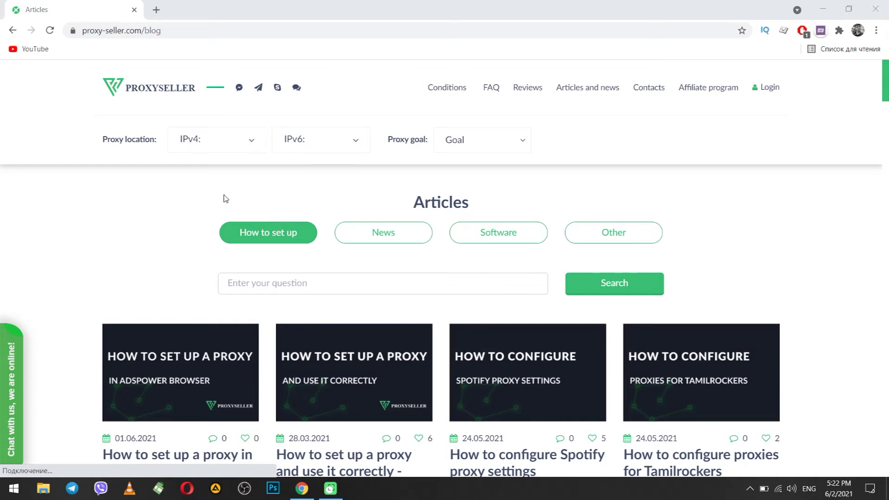
{"action": "left_click", "coordinate": [25, 492]}
{"action": "left_click", "coordinate": [18, 435]}
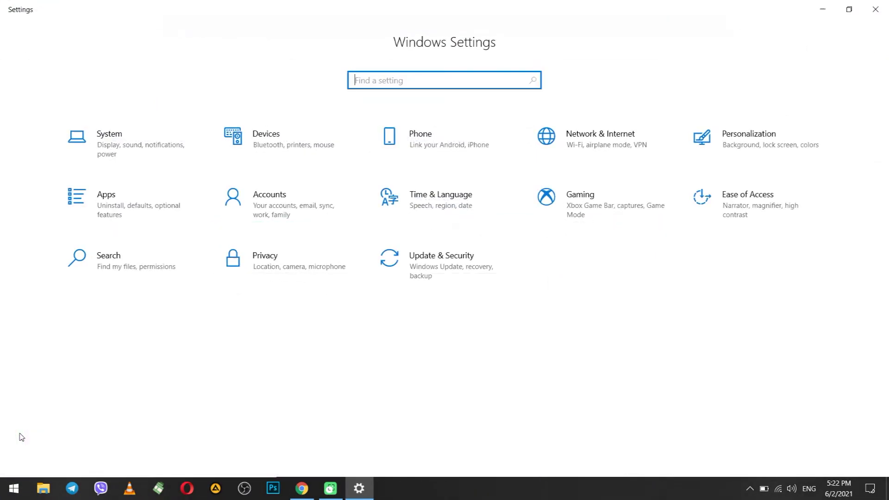
{"action": "left_click", "coordinate": [484, 272]}
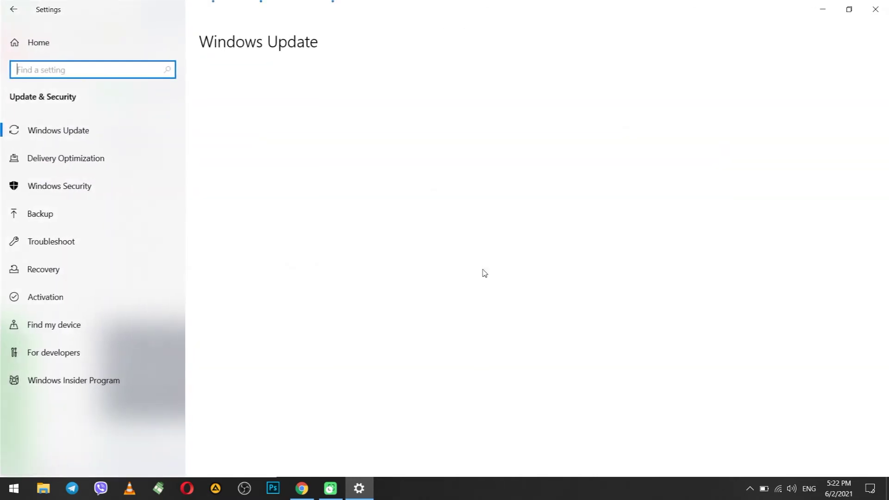
{"action": "left_click", "coordinate": [90, 193]}
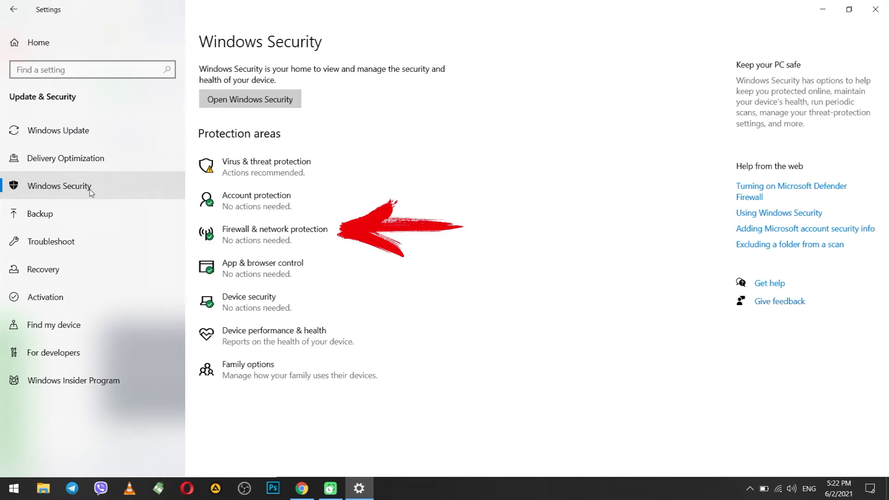
{"action": "left_click", "coordinate": [276, 237]}
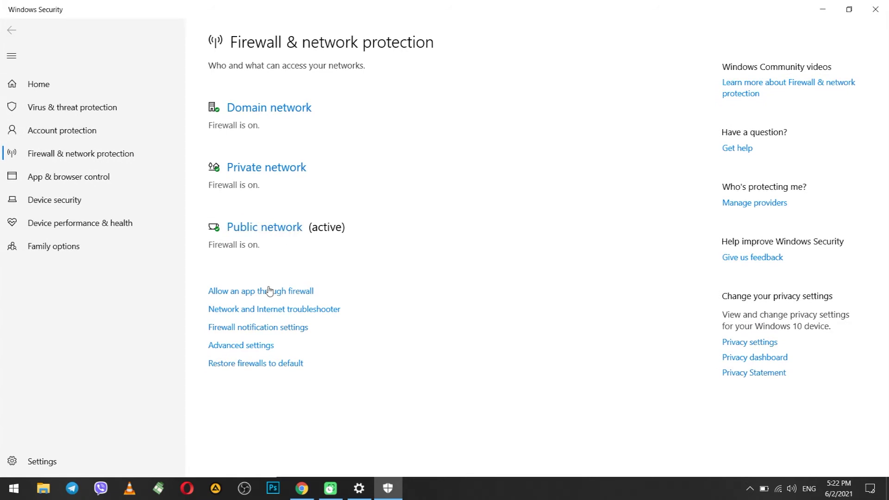
{"action": "left_click", "coordinate": [271, 347]}
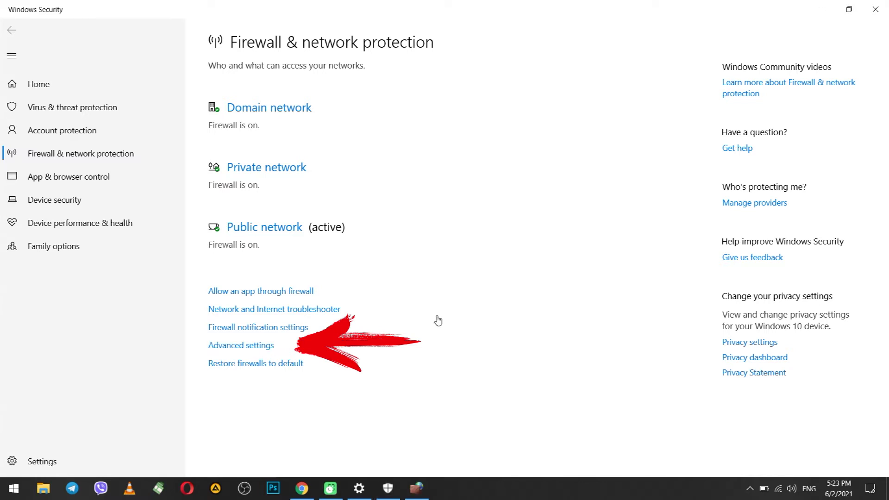
Step: Maximize the advanced firewall window and display its Inbound Rules list
{"action": "left_click", "coordinate": [416, 487]}
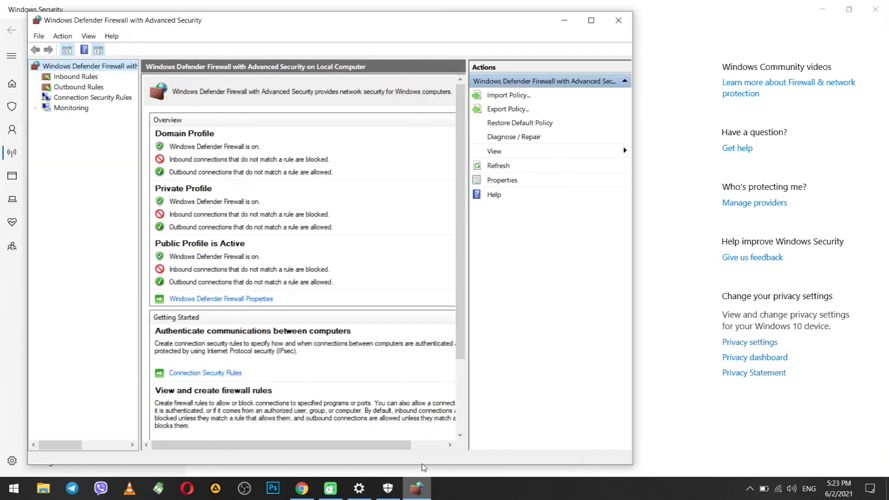
{"action": "left_click", "coordinate": [594, 26]}
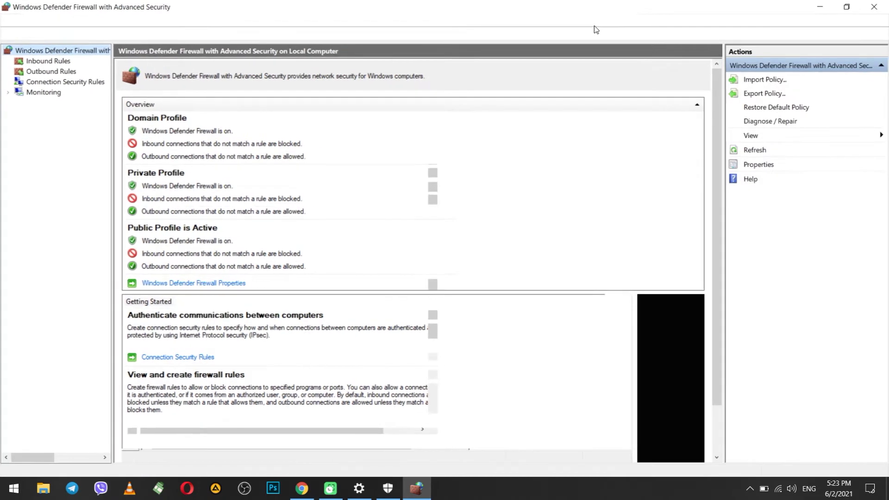
{"action": "left_click", "coordinate": [50, 64]}
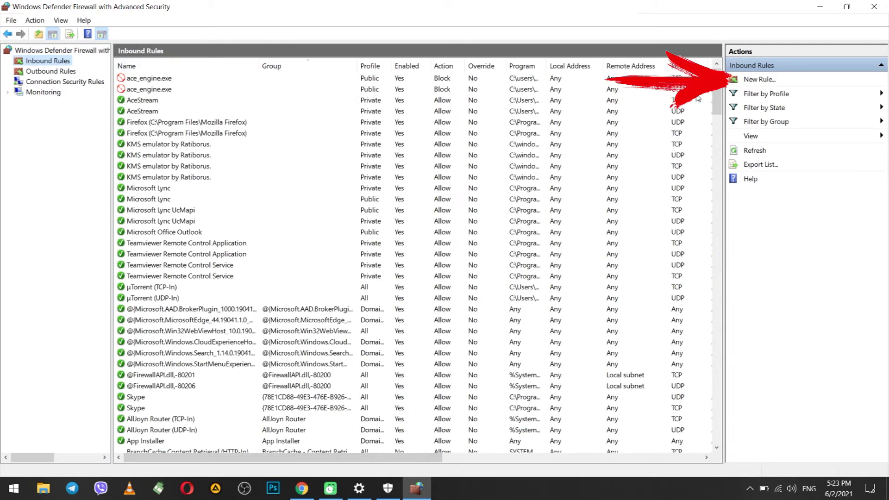
Step: Start a New Inbound Rule Wizard with the rule type set to Port
{"action": "left_click", "coordinate": [774, 83]}
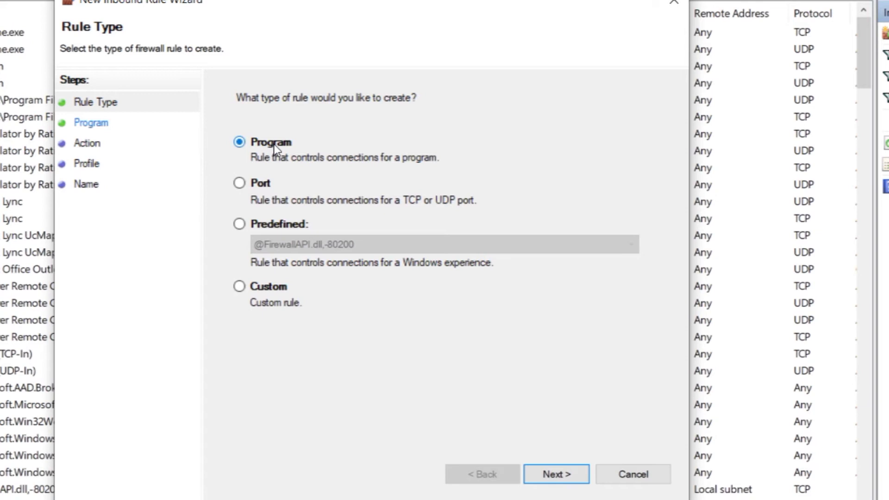
{"action": "left_click", "coordinate": [267, 183]}
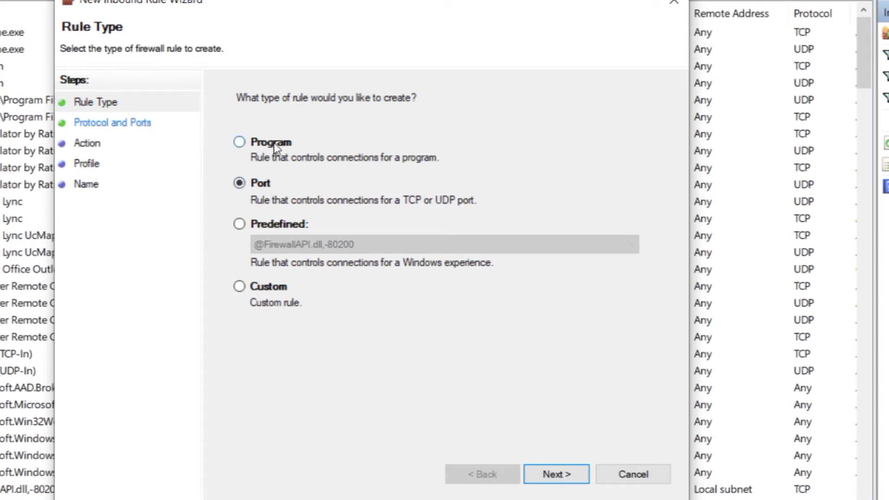
{"action": "left_click", "coordinate": [274, 142]}
{"action": "left_click", "coordinate": [268, 185]}
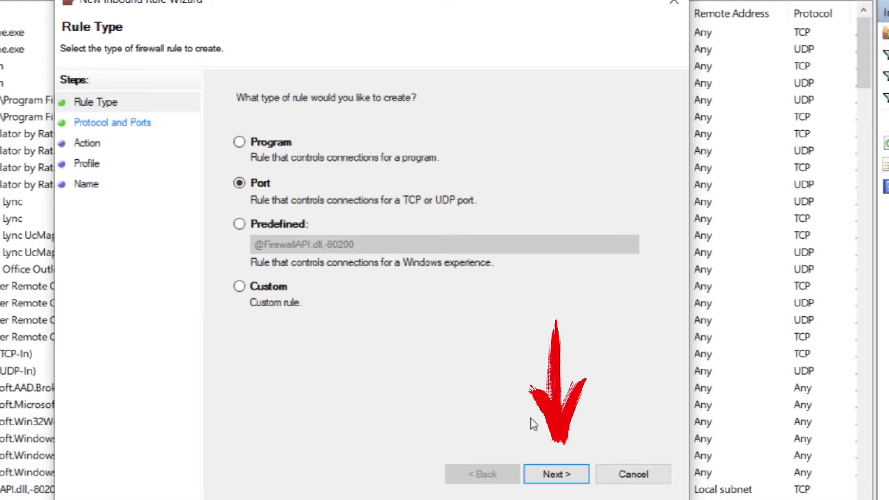
Step: Set the inbound rule's protocol to TCP with specific local port 25565
{"action": "left_click", "coordinate": [566, 475]}
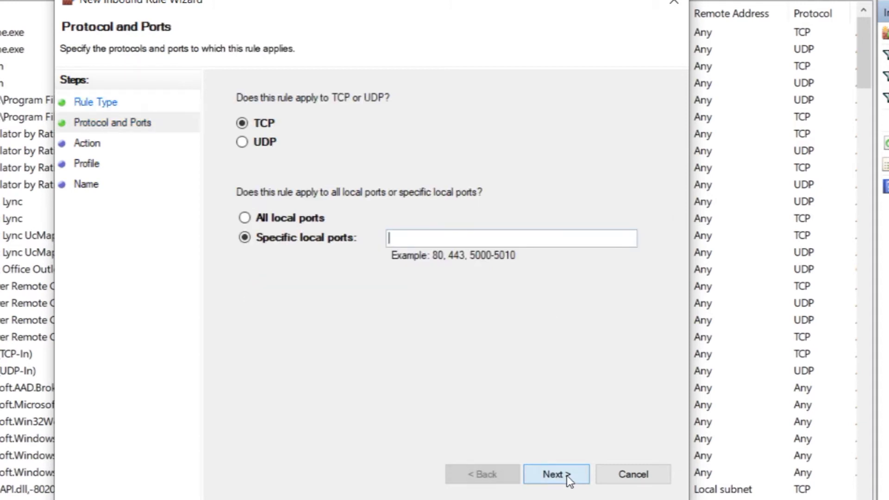
{"action": "left_click", "coordinate": [270, 140]}
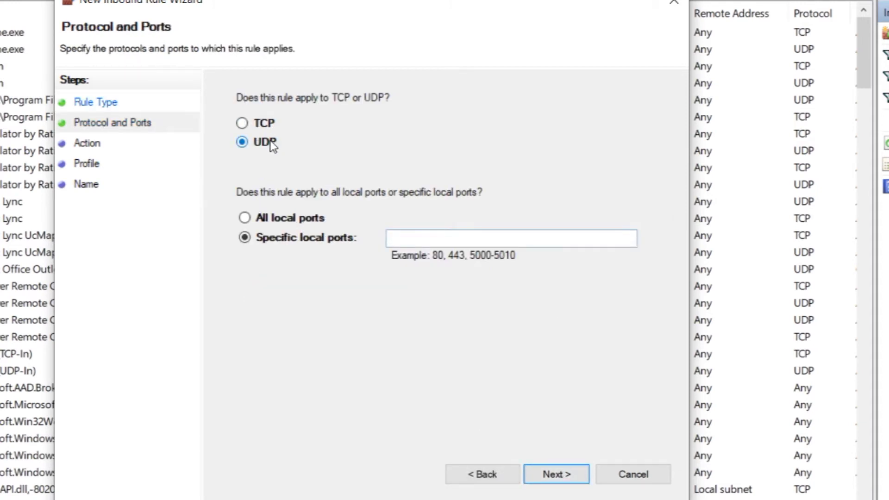
{"action": "left_click", "coordinate": [265, 124]}
{"action": "left_click", "coordinate": [269, 140]}
{"action": "left_click", "coordinate": [266, 124]}
{"action": "left_click", "coordinate": [275, 145]}
{"action": "left_click", "coordinate": [270, 124]}
{"action": "left_click", "coordinate": [297, 222]}
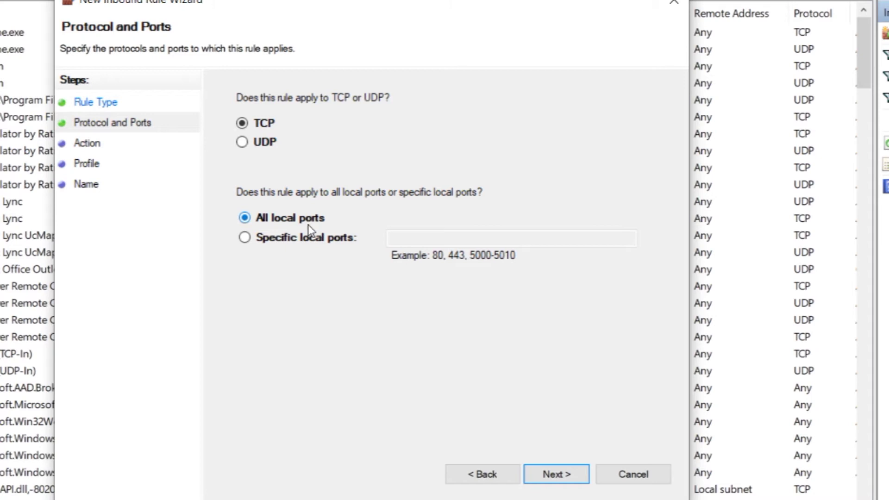
{"action": "left_click", "coordinate": [311, 240]}
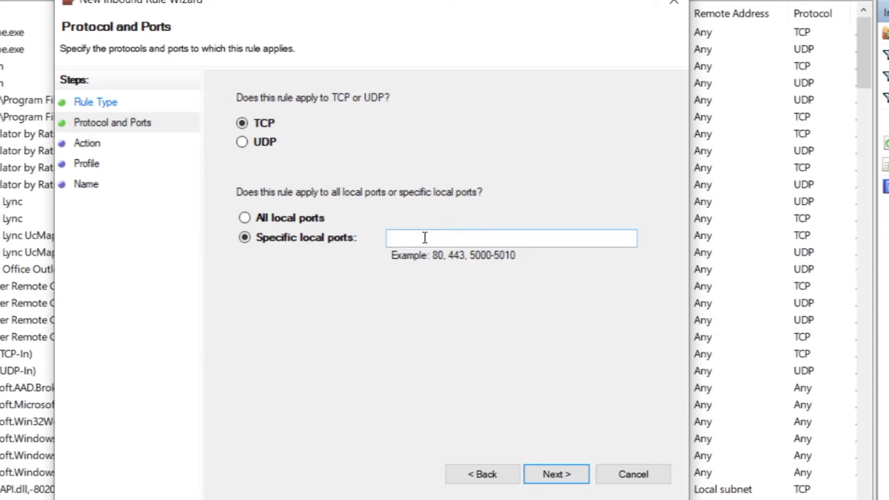
{"action": "type", "text": "25565"}
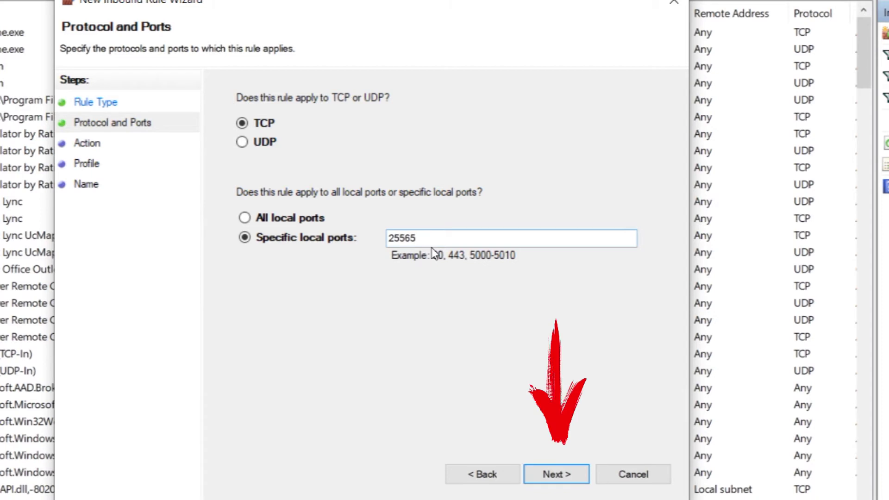
{"action": "left_click", "coordinate": [565, 477]}
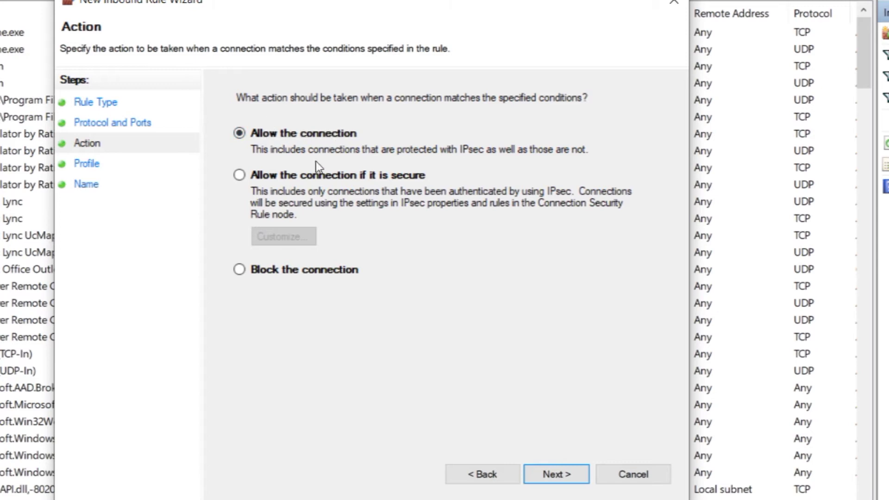
Step: Apply the inbound rule to the Domain, Private and Public profiles
{"action": "left_click", "coordinate": [563, 480]}
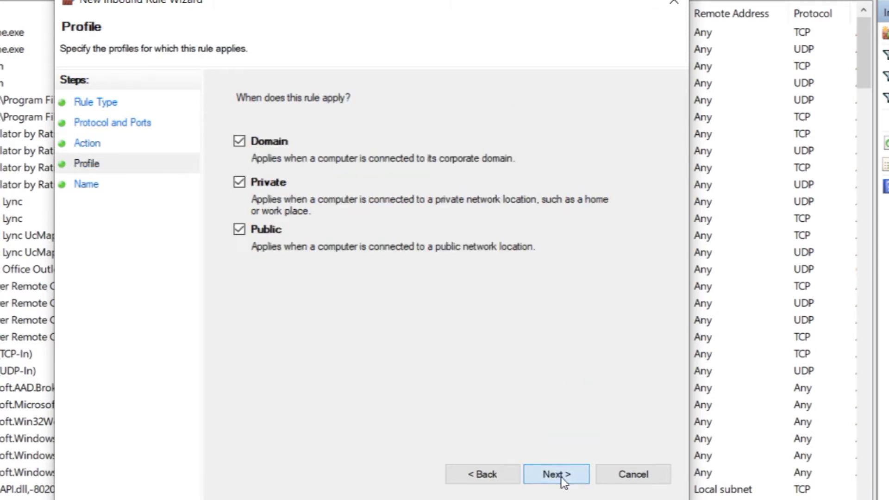
{"action": "left_click", "coordinate": [269, 141]}
{"action": "left_click", "coordinate": [272, 187]}
{"action": "left_click", "coordinate": [268, 230]}
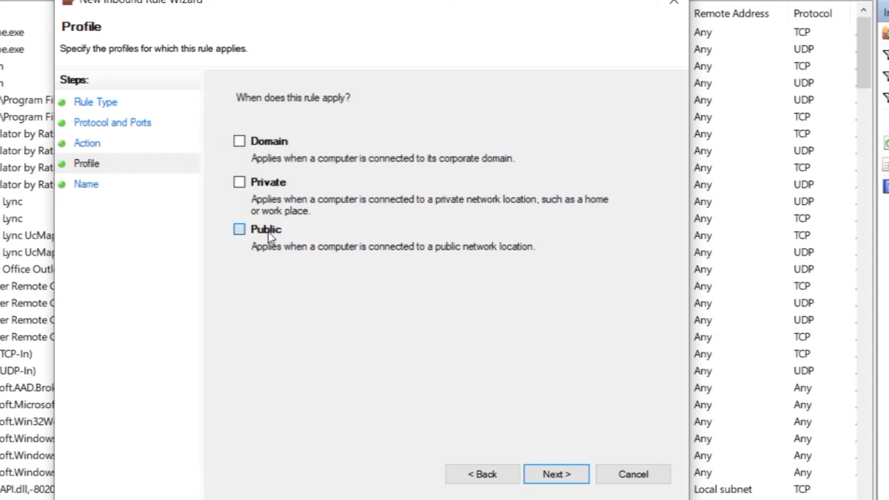
{"action": "left_click", "coordinate": [269, 232]}
{"action": "left_click", "coordinate": [275, 186]}
{"action": "left_click", "coordinate": [276, 140]}
{"action": "left_click", "coordinate": [270, 145]}
{"action": "left_click", "coordinate": [267, 184]}
{"action": "left_click", "coordinate": [265, 231]}
{"action": "left_click", "coordinate": [265, 231]}
{"action": "left_click", "coordinate": [273, 181]}
{"action": "left_click", "coordinate": [270, 146]}
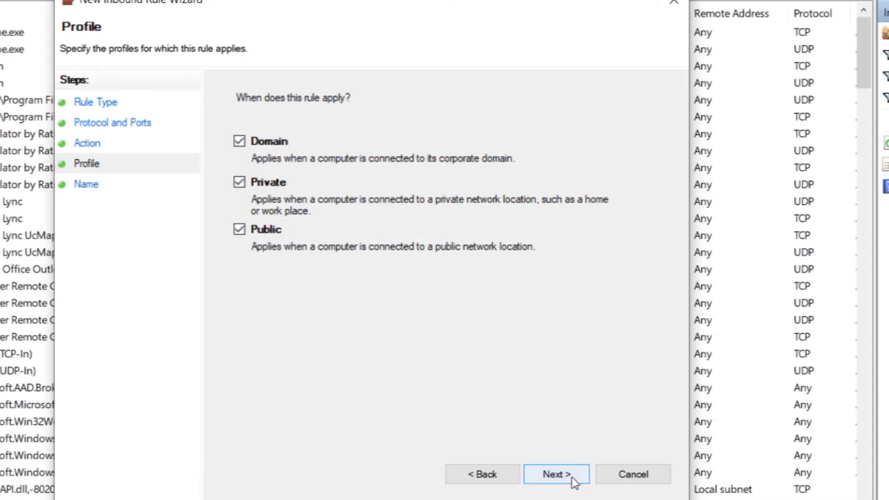
Step: Name the inbound rule 'Port 1' and finish the wizard
{"action": "left_click", "coordinate": [556, 474]}
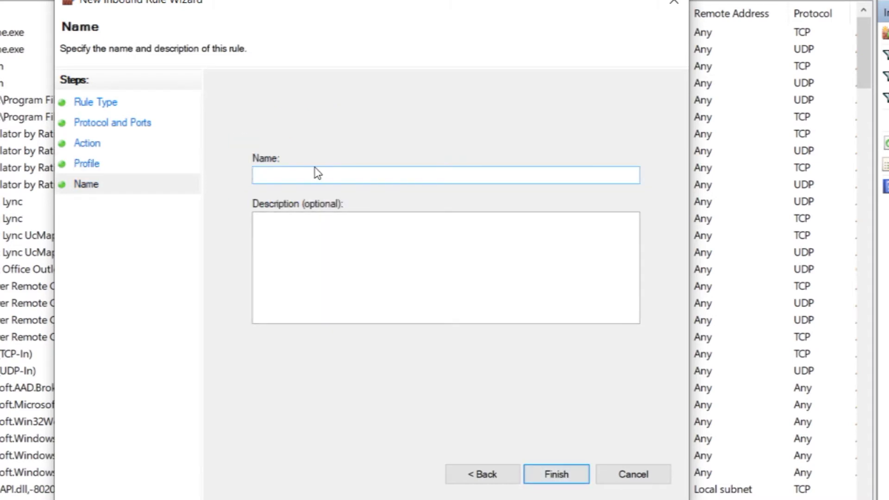
{"action": "type", "text": "Port 1"}
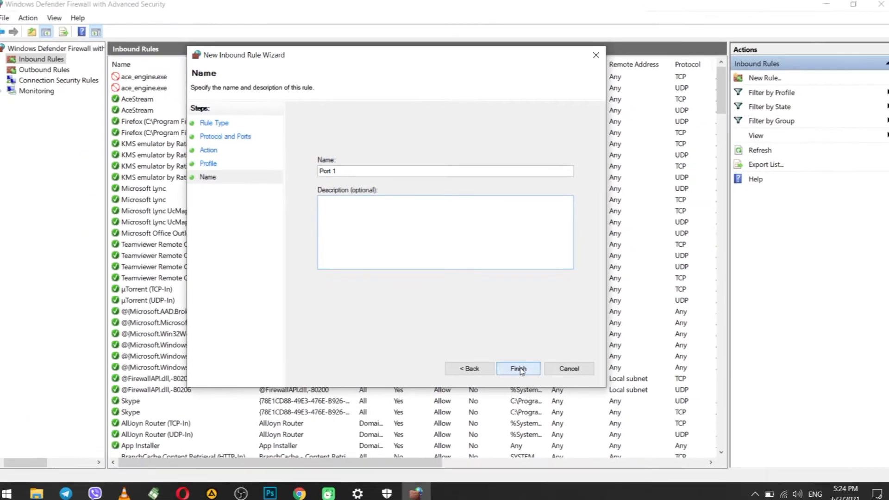
{"action": "left_click", "coordinate": [549, 453]}
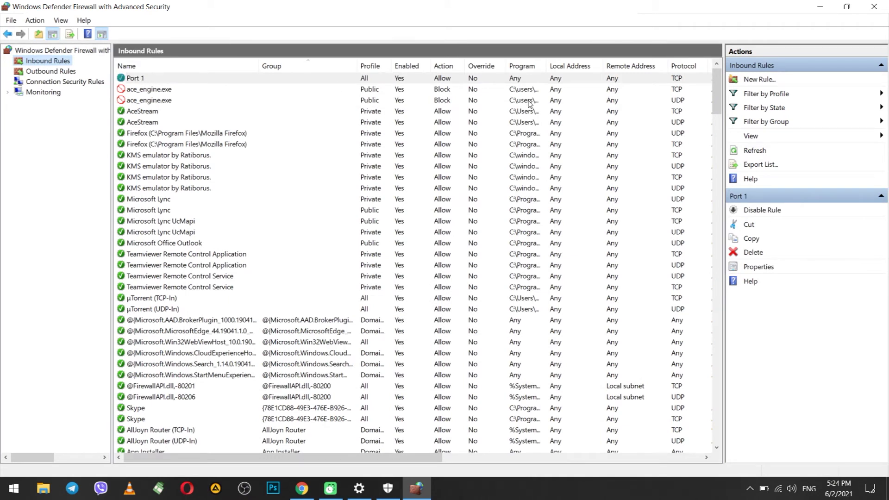
{"action": "left_click", "coordinate": [757, 80]}
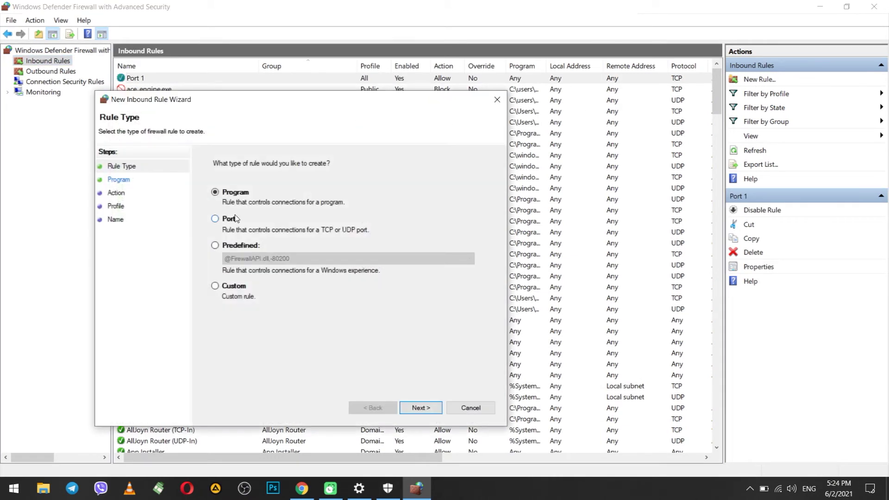
{"action": "left_click", "coordinate": [215, 219]}
{"action": "left_click", "coordinate": [420, 407]}
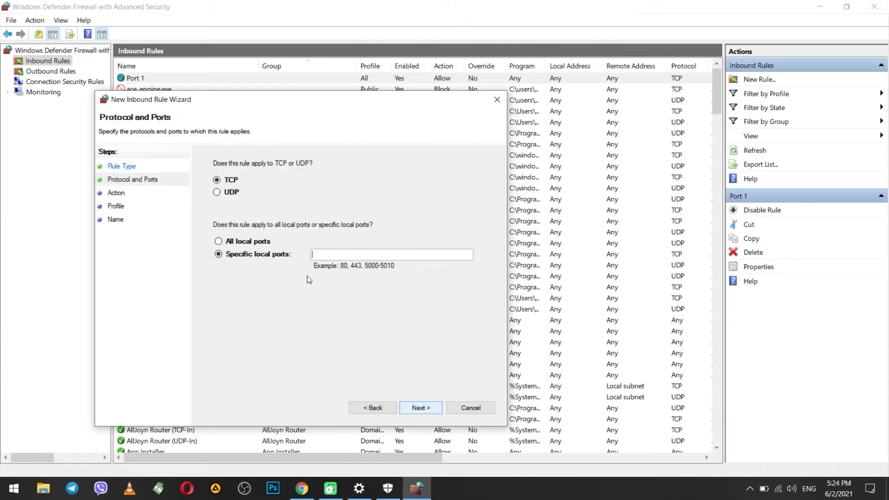
{"action": "left_click", "coordinate": [227, 196]}
{"action": "left_click", "coordinate": [363, 254]}
{"action": "type", "text": "25565"}
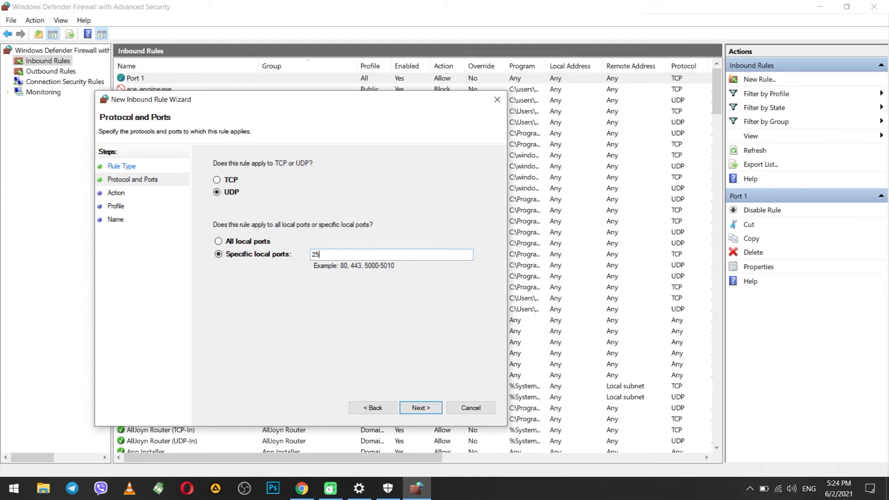
{"action": "left_click", "coordinate": [426, 409]}
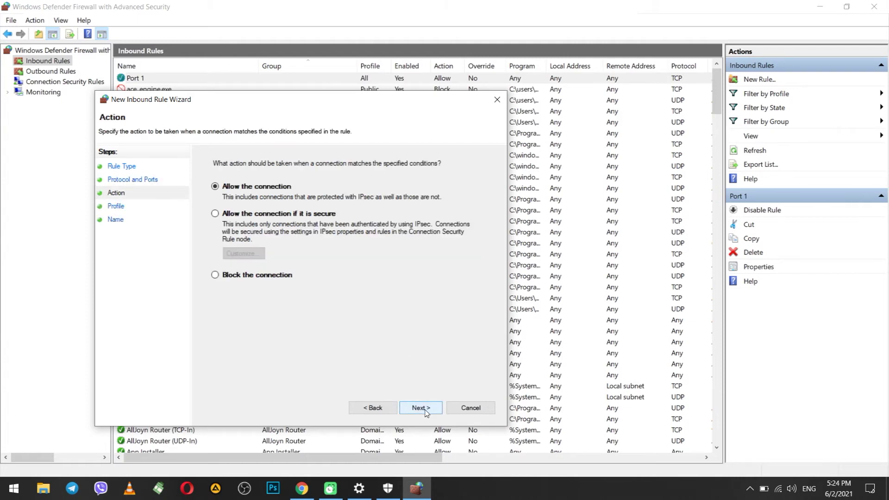
{"action": "left_click", "coordinate": [471, 407]}
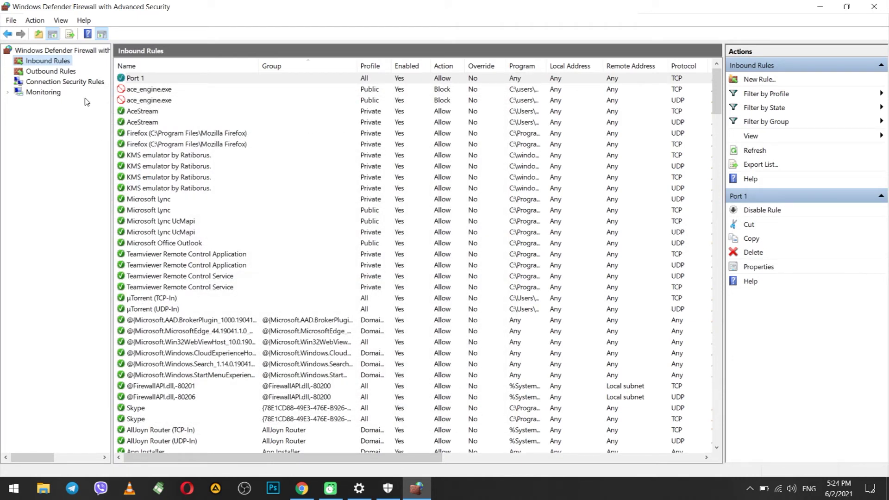
Step: Start a port-based outbound rule for TCP remote port 25565
{"action": "left_click", "coordinate": [62, 73]}
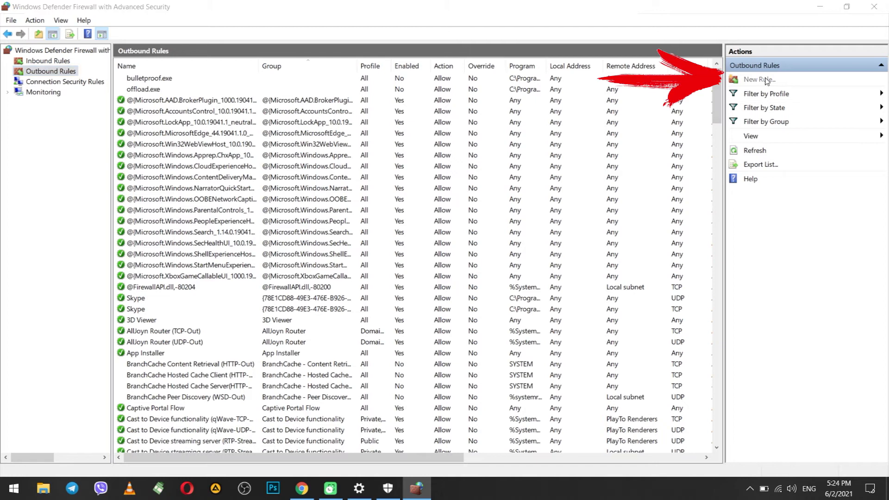
{"action": "left_click", "coordinate": [243, 235]}
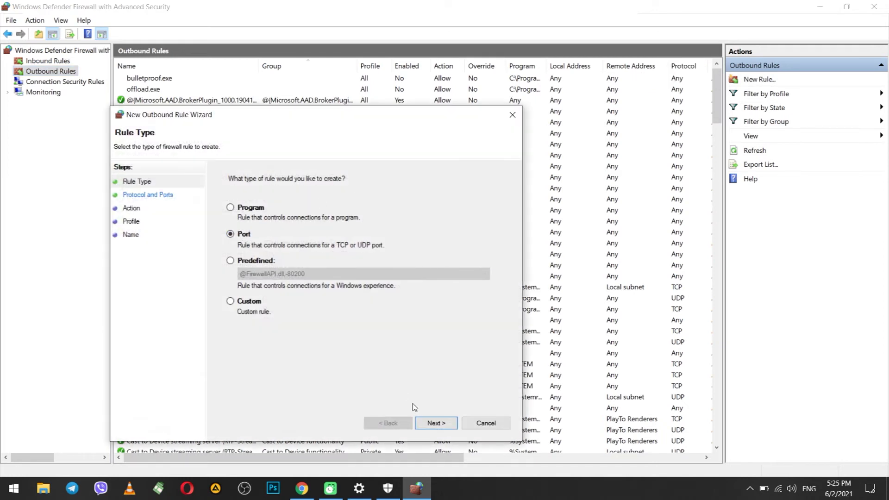
{"action": "left_click", "coordinate": [435, 423]}
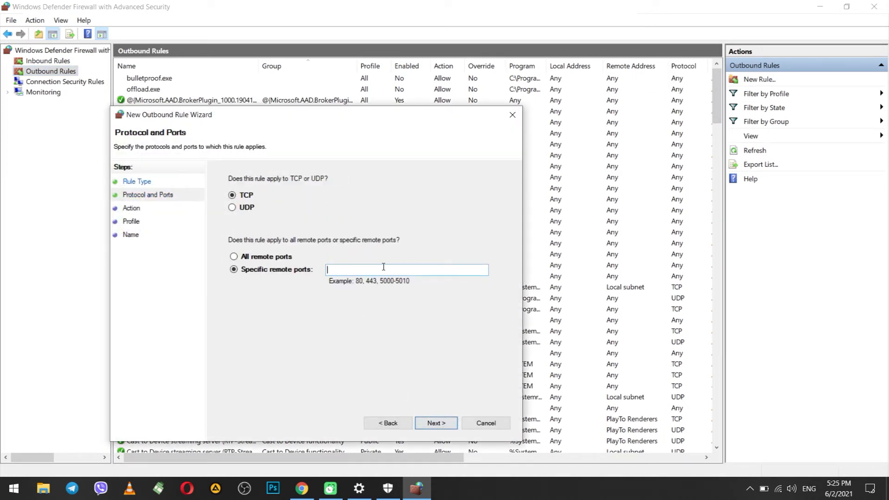
{"action": "type", "text": "25565"}
Step: Allow the connection, keep all profiles, and name the outbound rule 'Port 1'
{"action": "left_click", "coordinate": [441, 427]}
{"action": "left_click", "coordinate": [285, 203]}
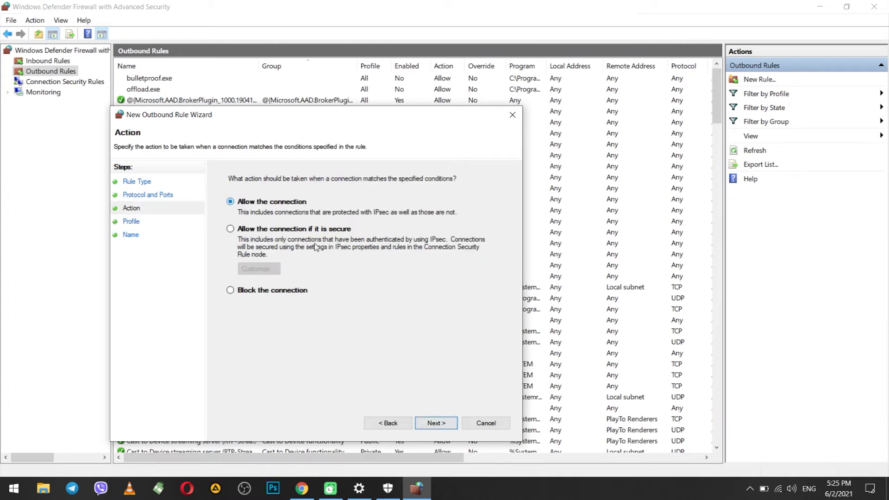
{"action": "left_click", "coordinate": [443, 426]}
{"action": "left_click", "coordinate": [442, 426]}
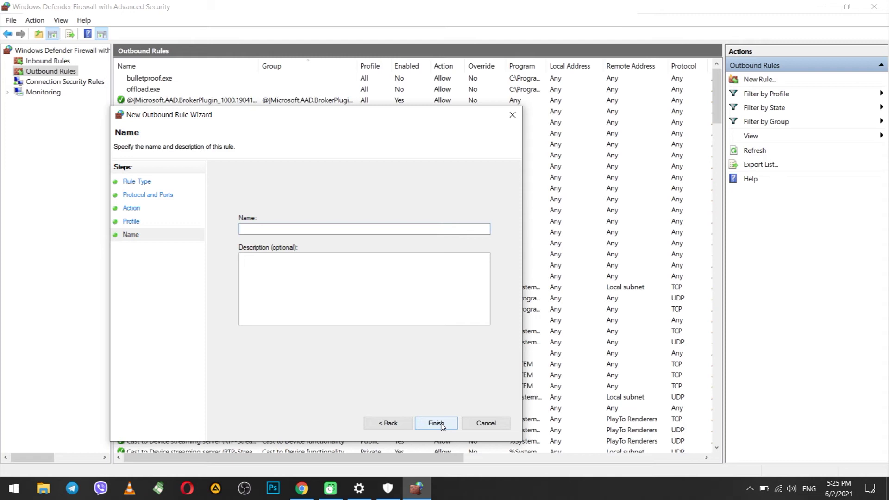
{"action": "type", "text": "Port 1"}
Step: Save the outbound 'Port 1' rule, then begin a new rule from the maximized Inbound Rules list
{"action": "left_click", "coordinate": [445, 423]}
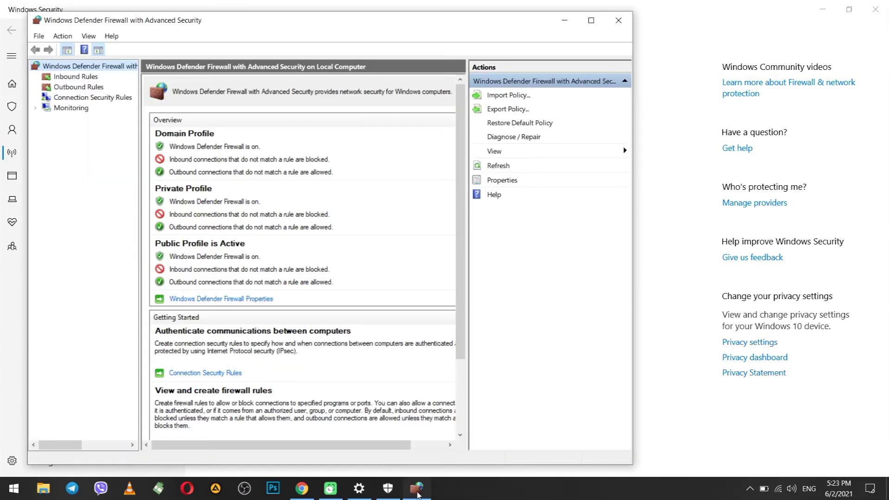
{"action": "left_click", "coordinate": [595, 29]}
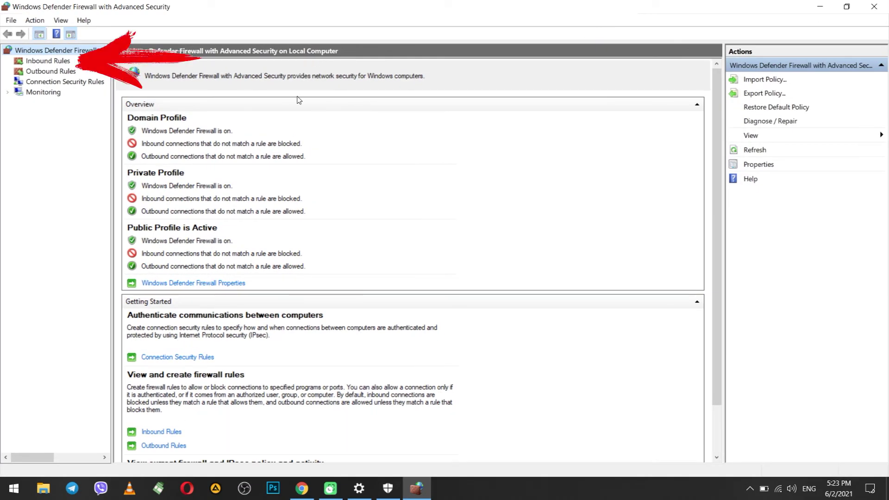
{"action": "left_click", "coordinate": [48, 61]}
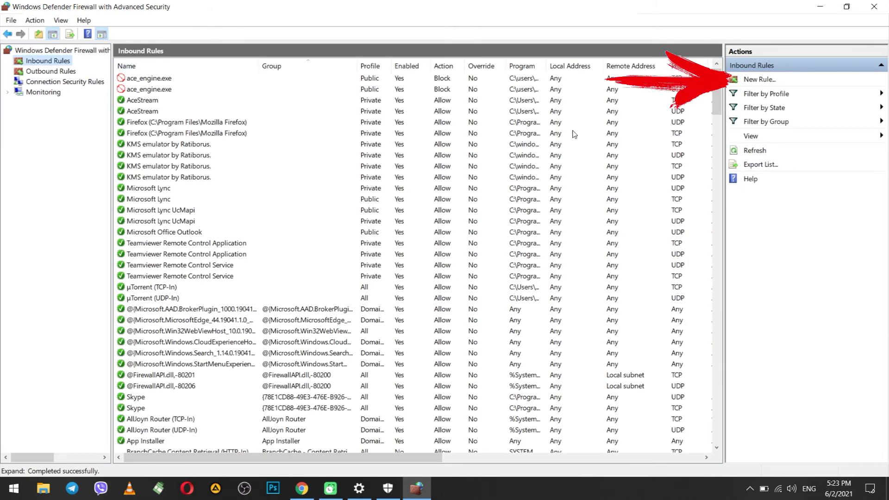
{"action": "left_click", "coordinate": [774, 83]}
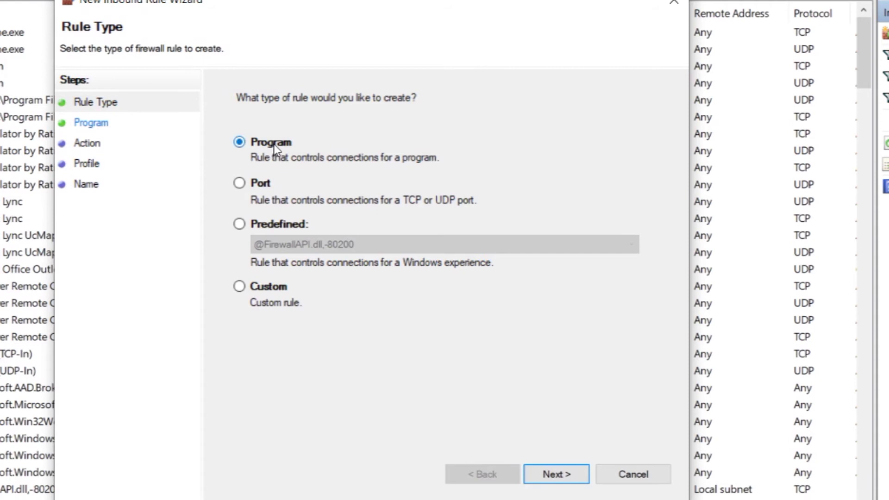
Step: Choose Port as the rule type in the New Inbound Rule Wizard
{"action": "left_click", "coordinate": [267, 183]}
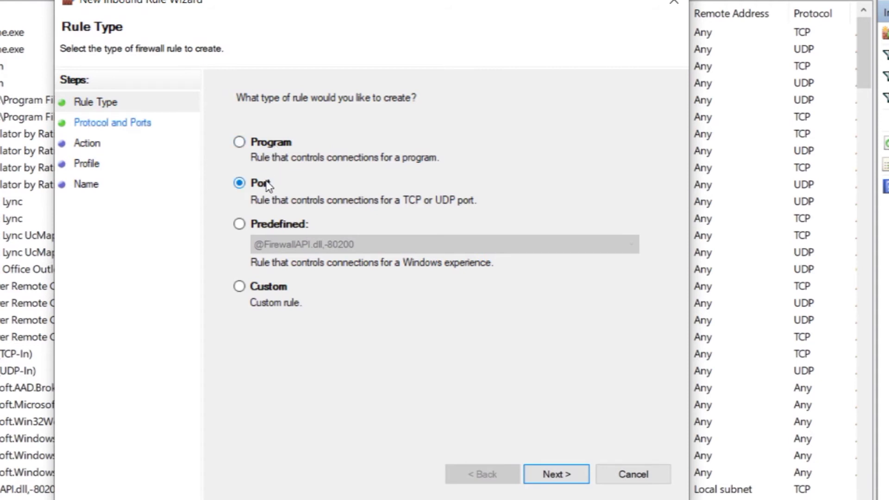
{"action": "left_click", "coordinate": [271, 143]}
{"action": "left_click", "coordinate": [268, 184]}
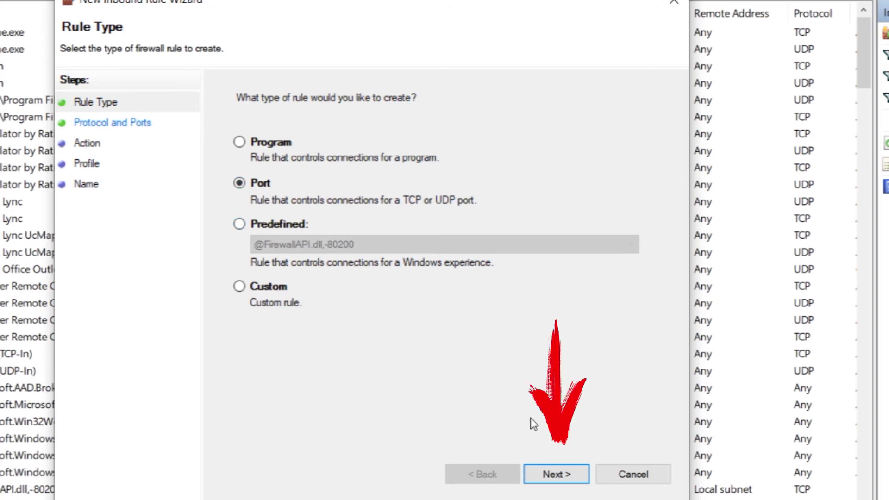
Step: Advance the wizard to protocol and ports, then view ProxySeller's Socks5 & HTTPs proxies page in Chrome
{"action": "left_click", "coordinate": [567, 476]}
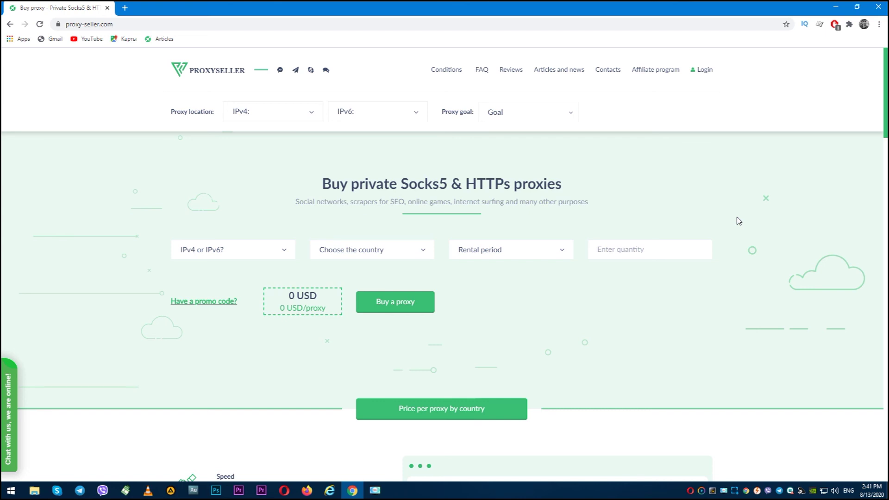
{"action": "middle_click", "coordinate": [737, 217]}
{"action": "scroll", "coordinate": [743, 237], "scroll_direction": "down", "scroll_amount": 1}
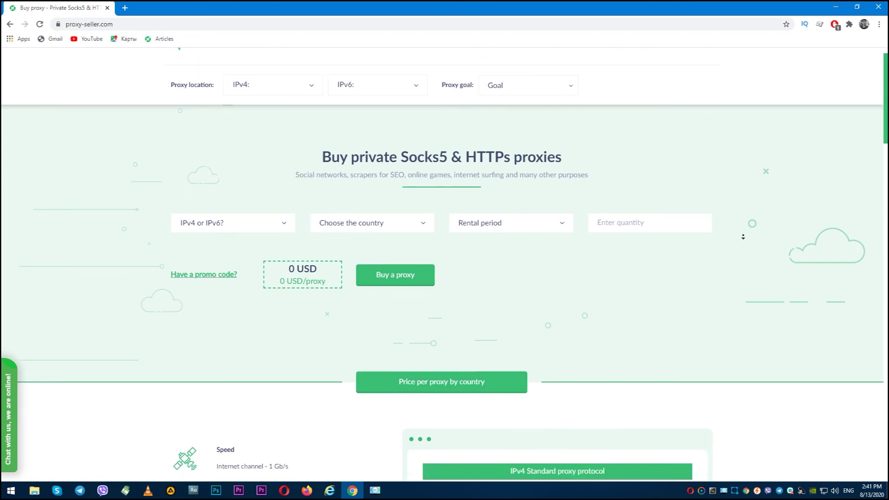